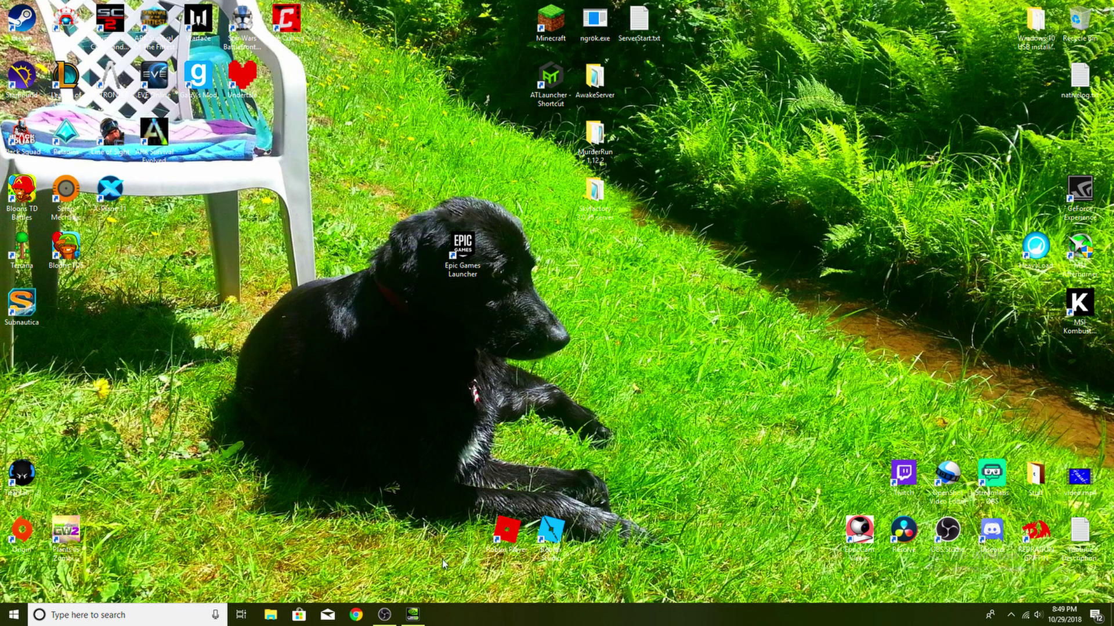
# Bring up the NVIDIA Control Panel's Change Resolution page
pyautogui.rightClick(598, 270)
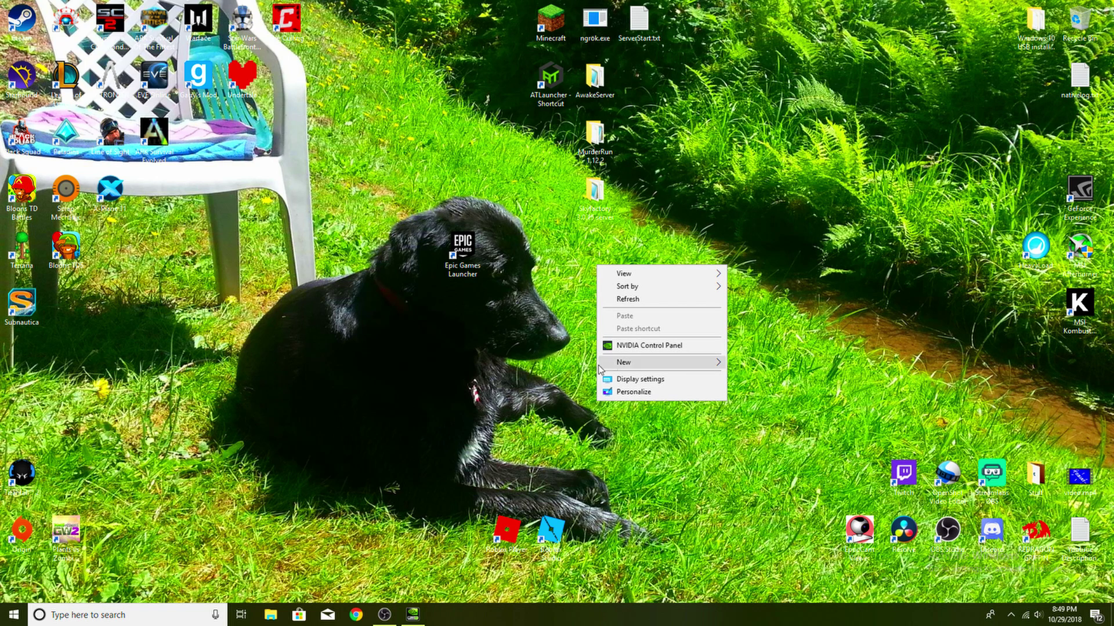
pyautogui.click(546, 366)
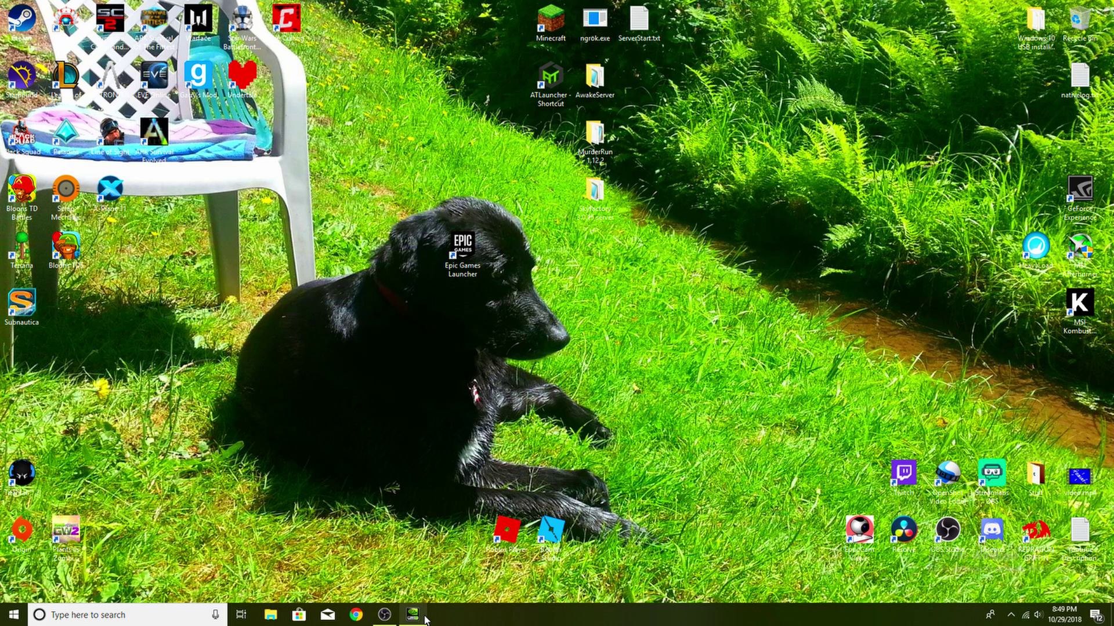
pyautogui.moveTo(427, 620)
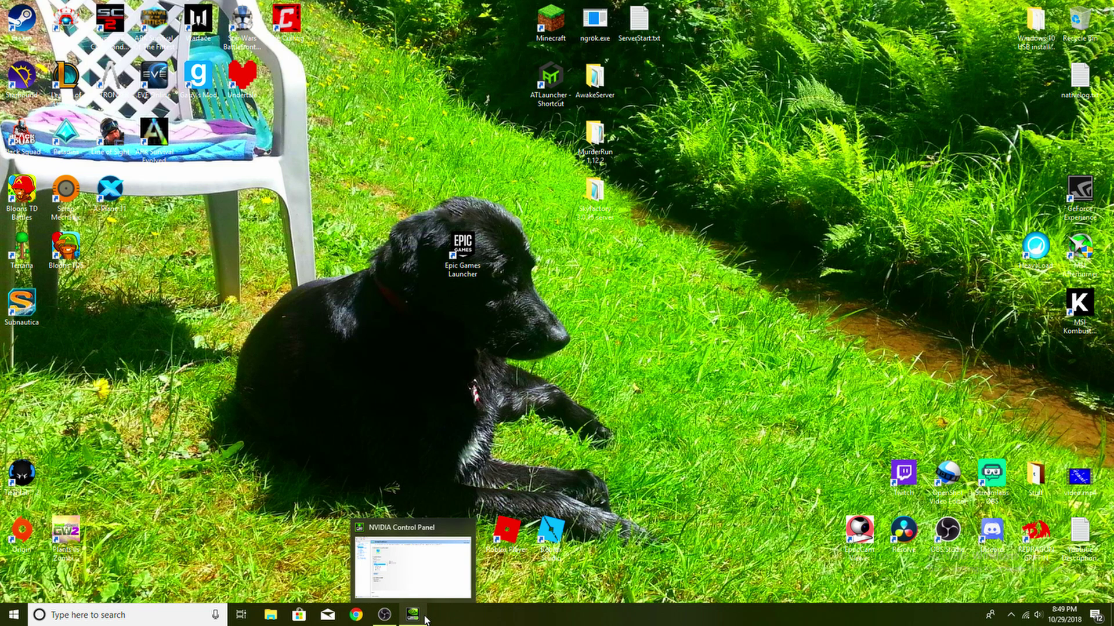
pyautogui.click(425, 618)
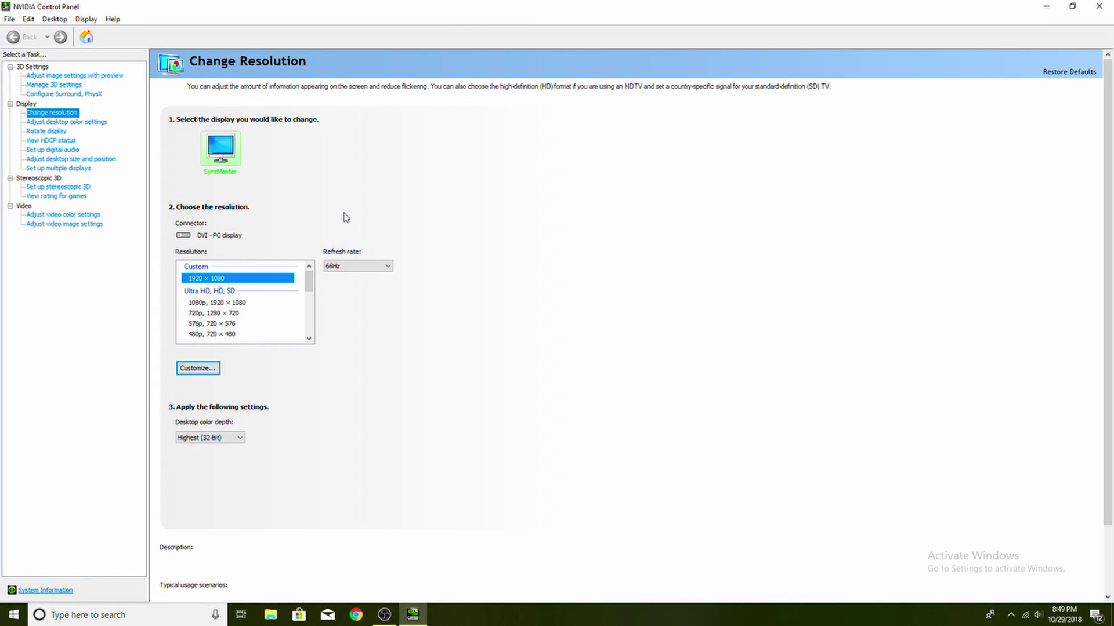
# Examine the available resolutions and the refresh rate options for the custom 1920 × 1080 resolution
pyautogui.click(232, 278)
pyautogui.scroll(-2, 222, 290)
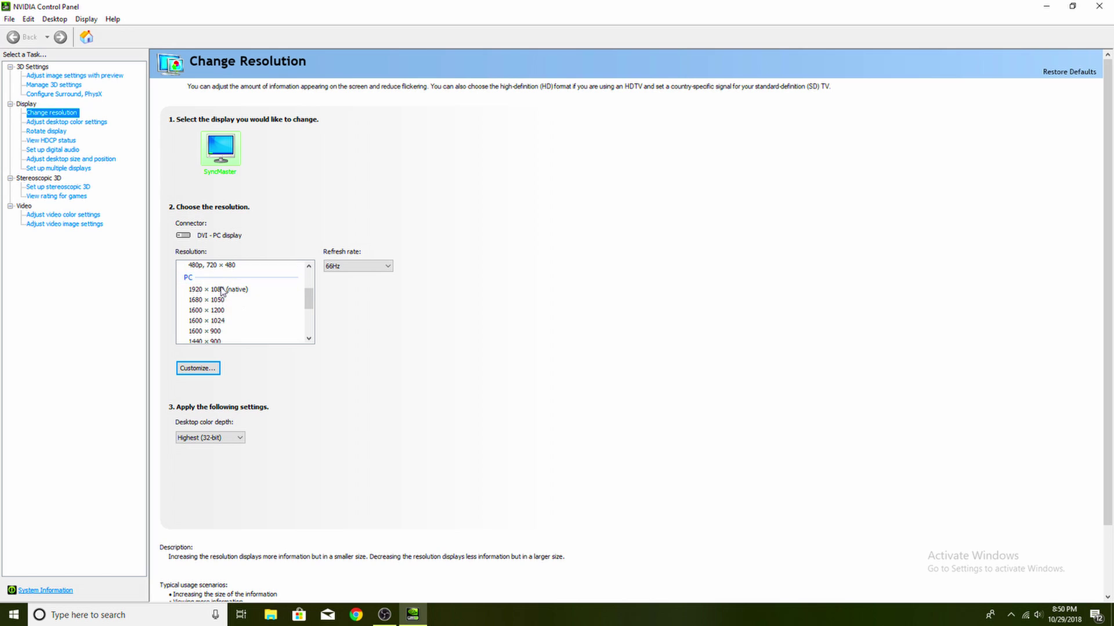
pyautogui.scroll(2, 222, 290)
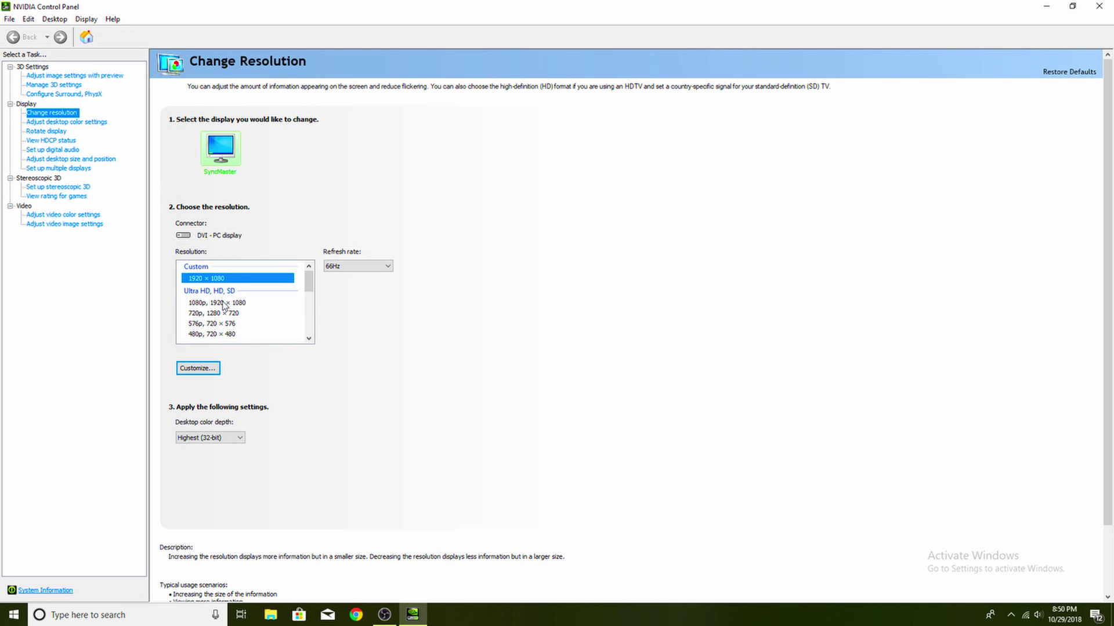
pyautogui.click(342, 268)
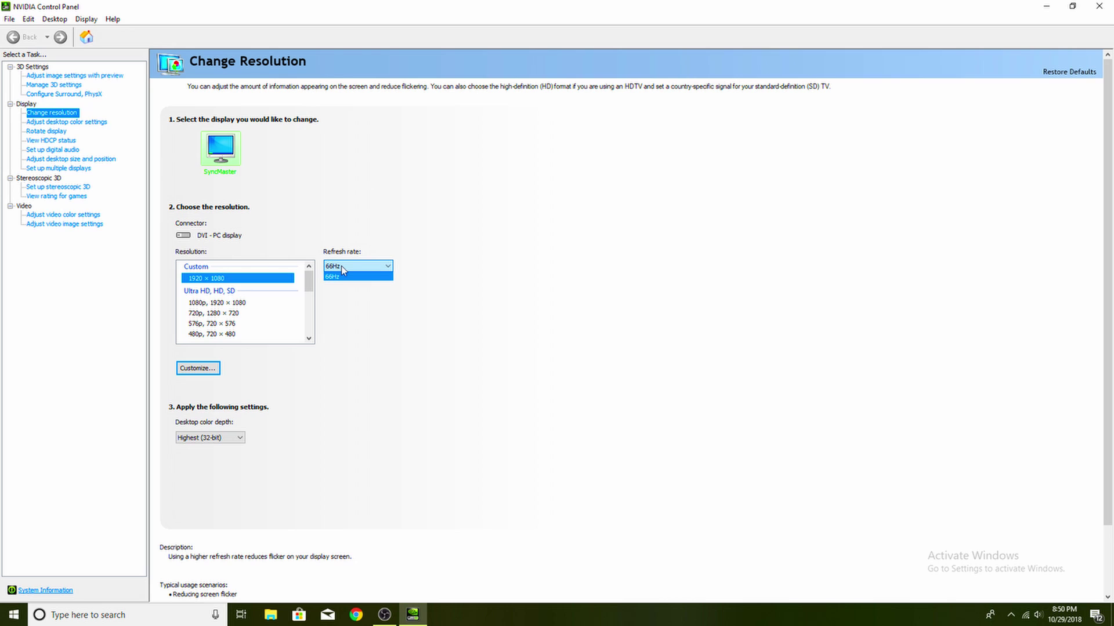
pyautogui.click(344, 277)
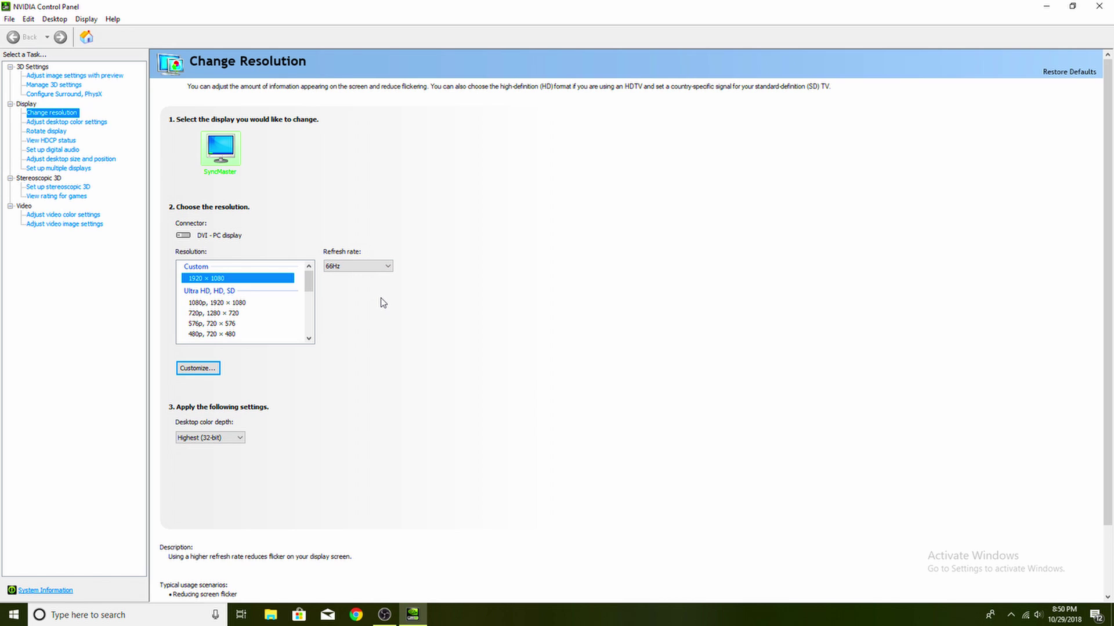
# Apply the 1080p, 1920 × 1080 resolution at 50 Hz to the display
pyautogui.click(235, 304)
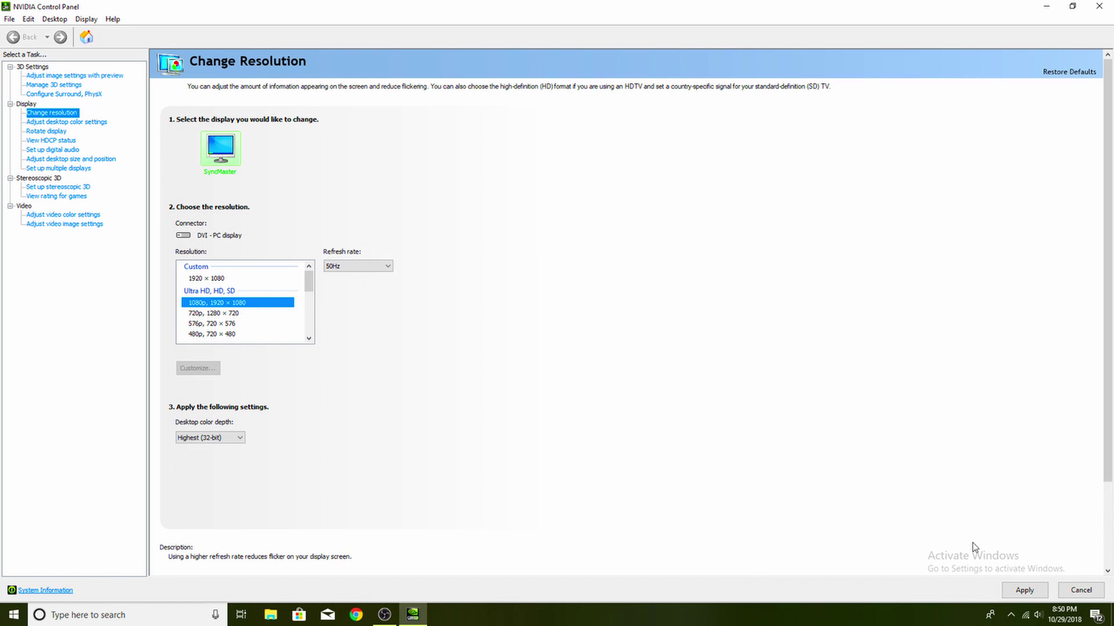
pyautogui.click(1023, 590)
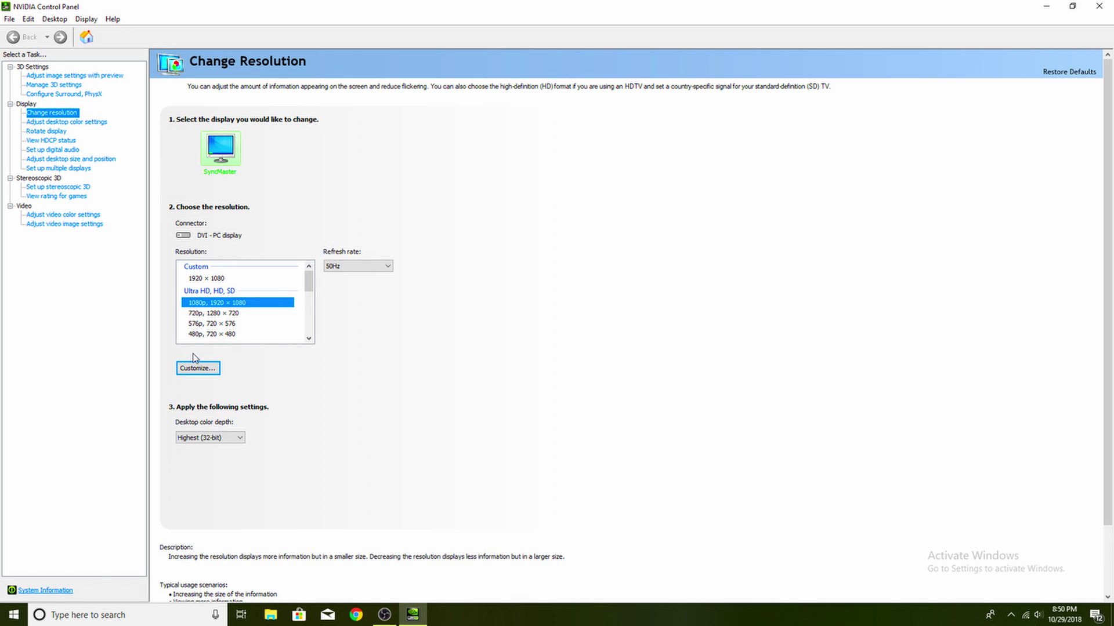
pyautogui.click(195, 368)
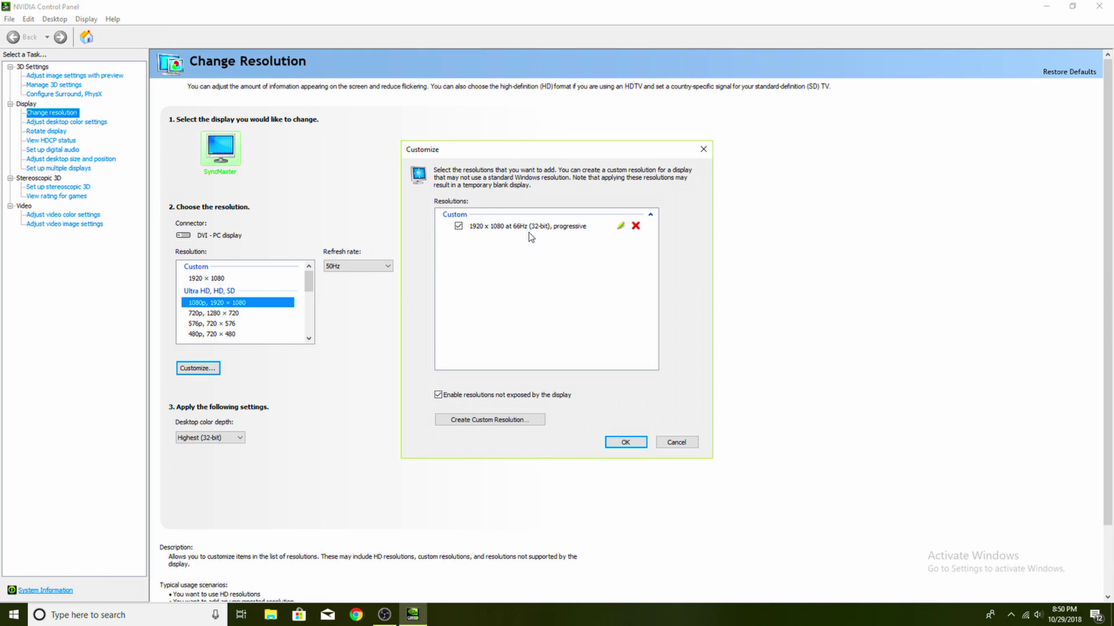
pyautogui.click(515, 420)
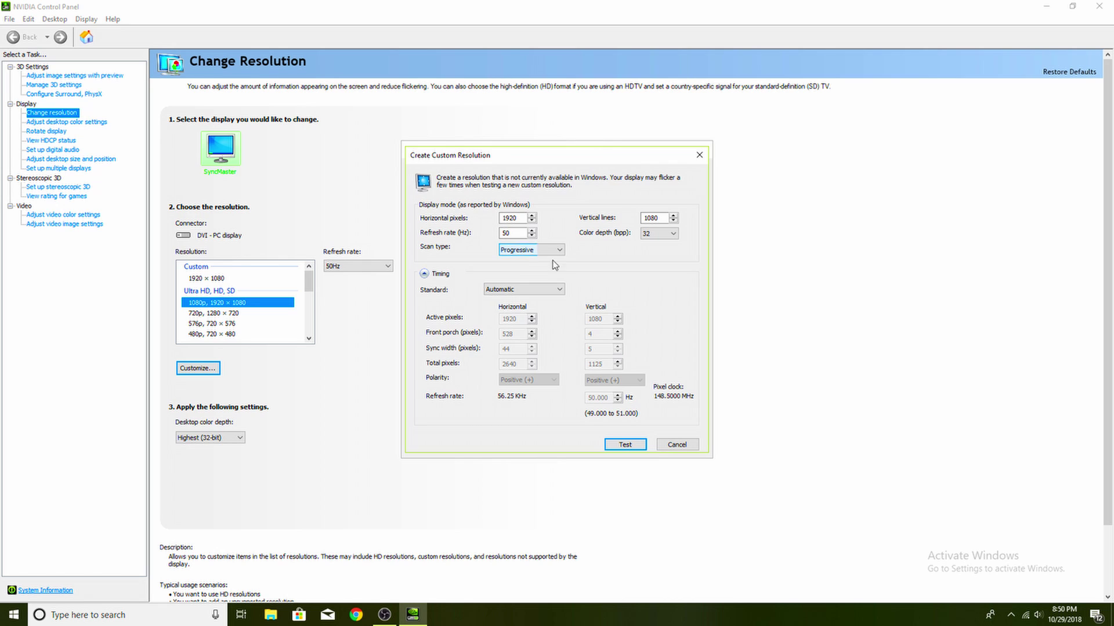
pyautogui.click(692, 446)
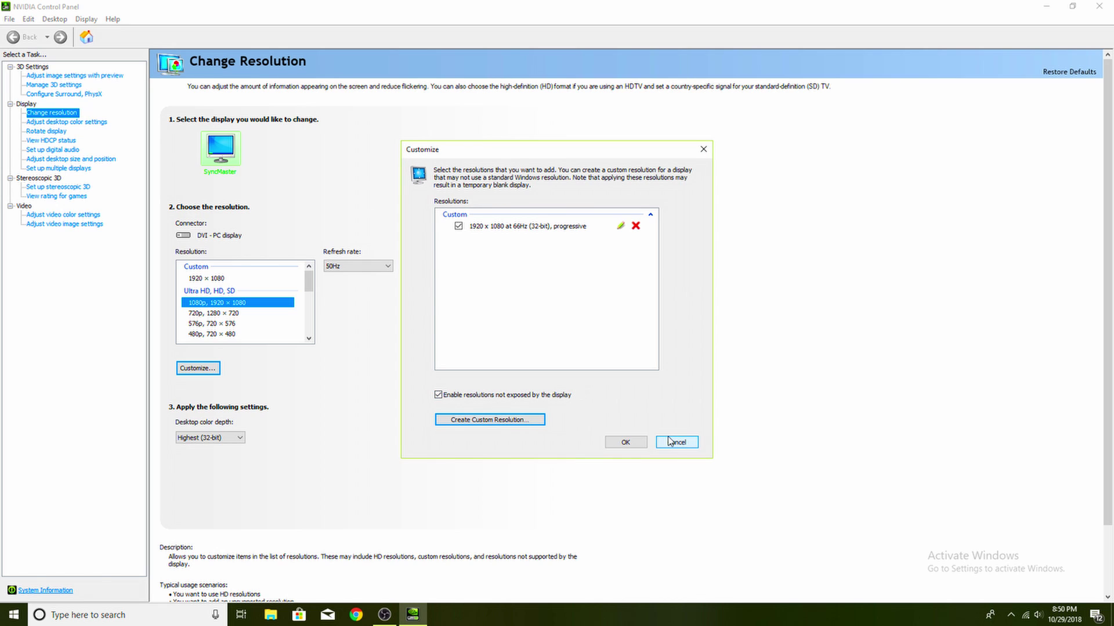
pyautogui.click(673, 442)
# Apply the native 1920 × 1080 PC resolution at 60 Hz to the display
pyautogui.scroll(-3, 270, 304)
pyautogui.scroll(2, 248, 302)
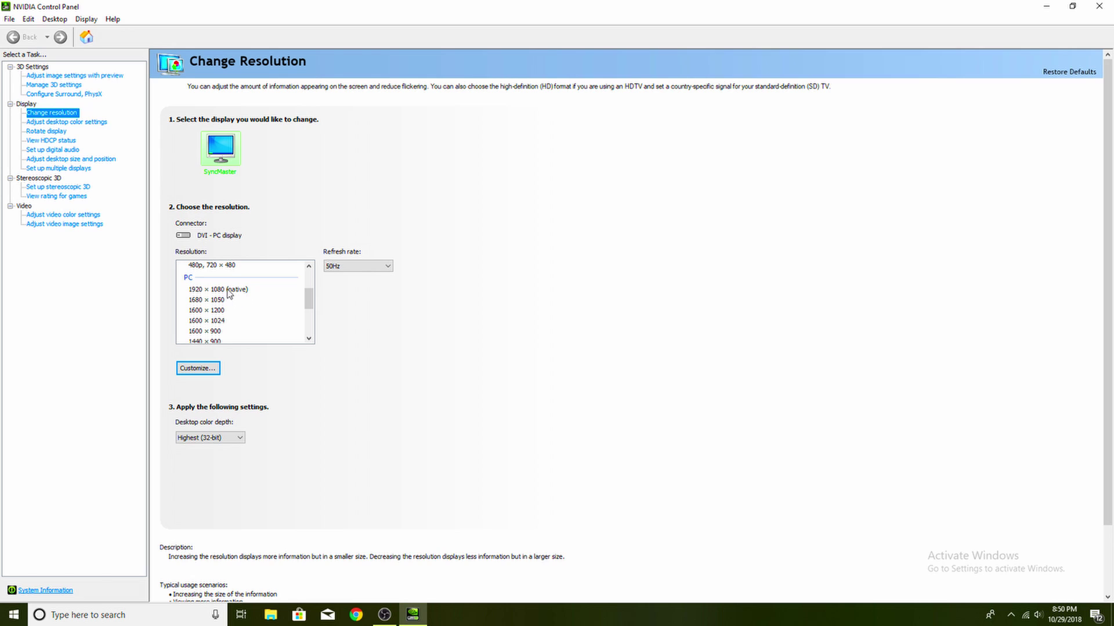
pyautogui.click(230, 289)
pyautogui.click(1022, 589)
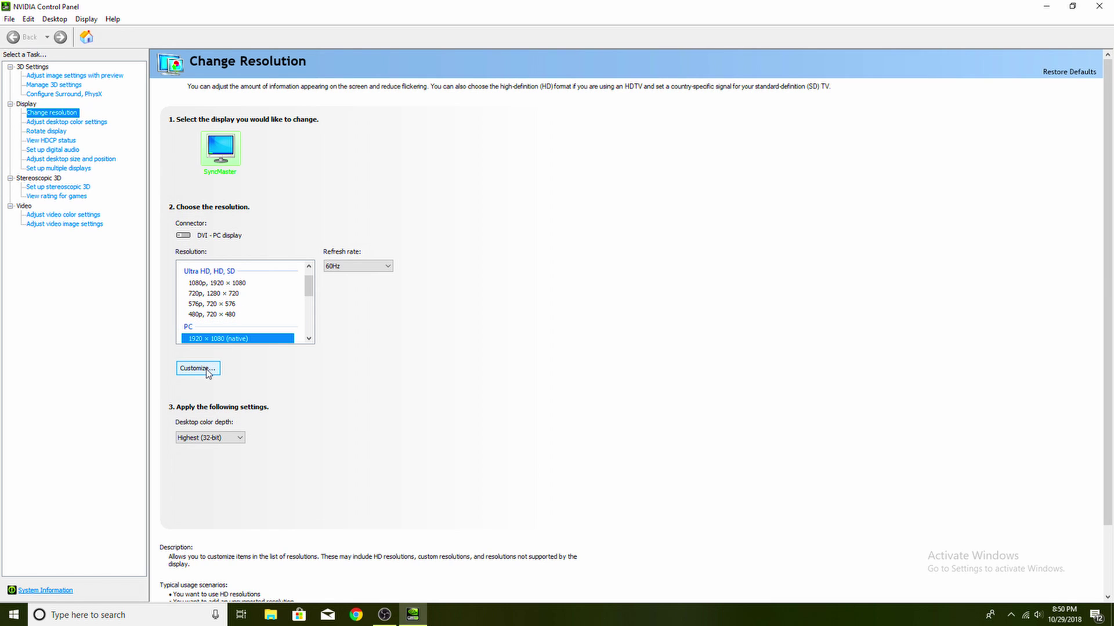
# Create a custom 1920 × 1080 resolution with a 65 Hz refresh rate, test it and save it
pyautogui.click(209, 368)
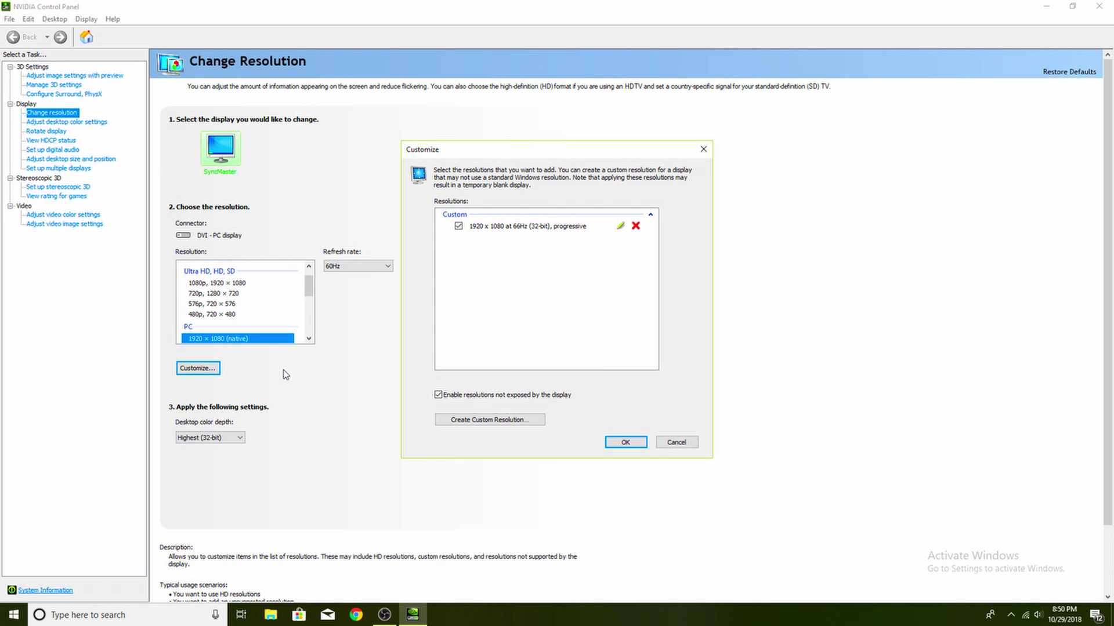
pyautogui.click(506, 422)
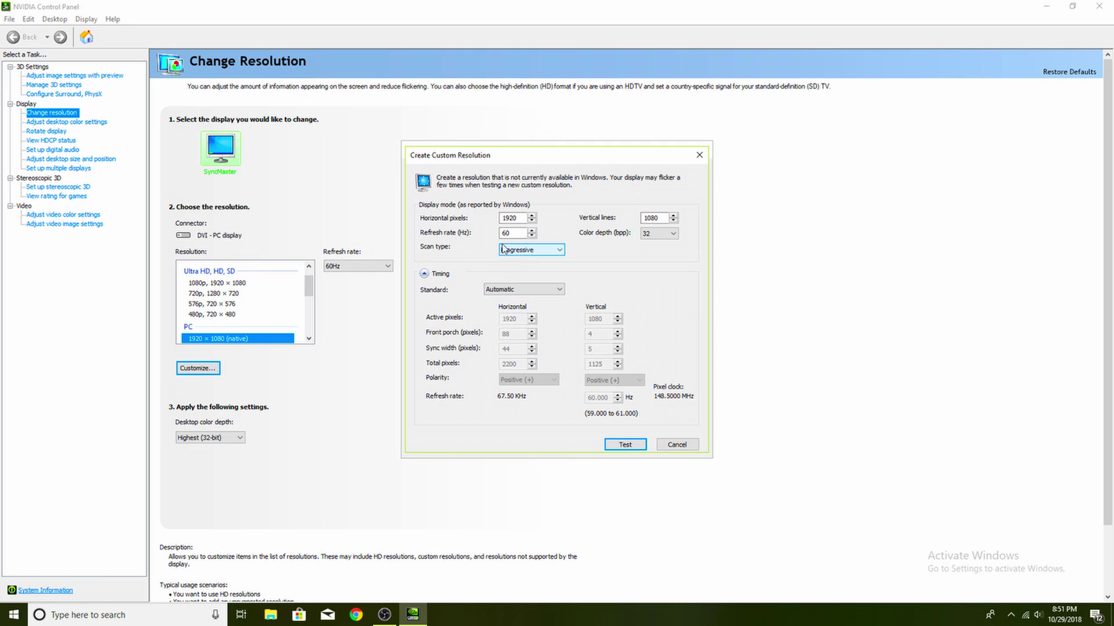
pyautogui.click(520, 232)
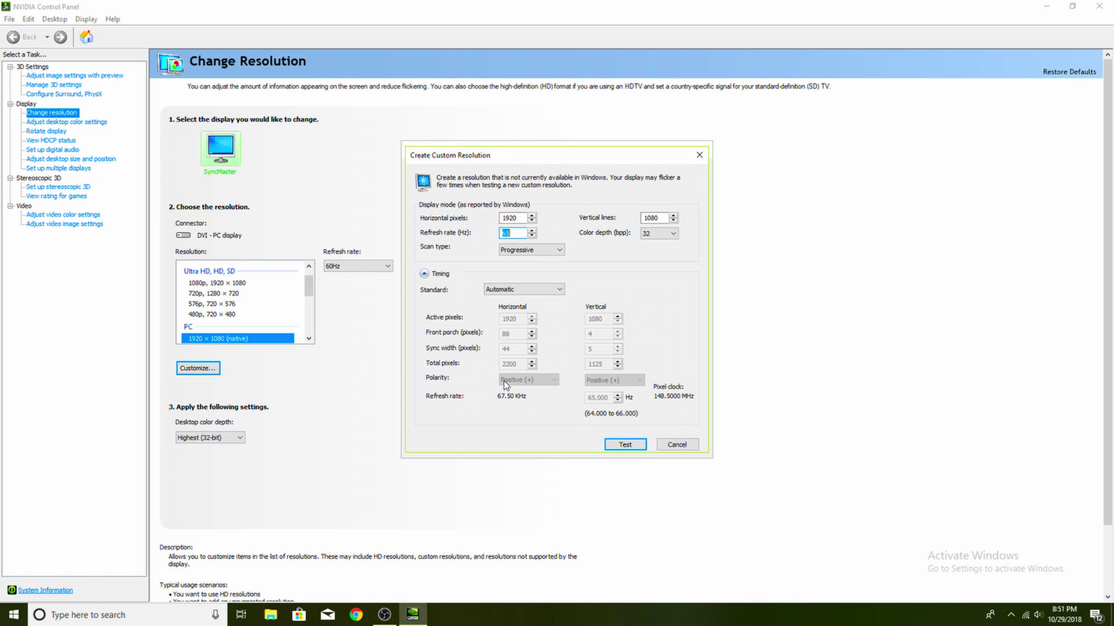
pyautogui.click(518, 234)
pyautogui.press('.')
pyautogui.press('.')
pyautogui.click(625, 445)
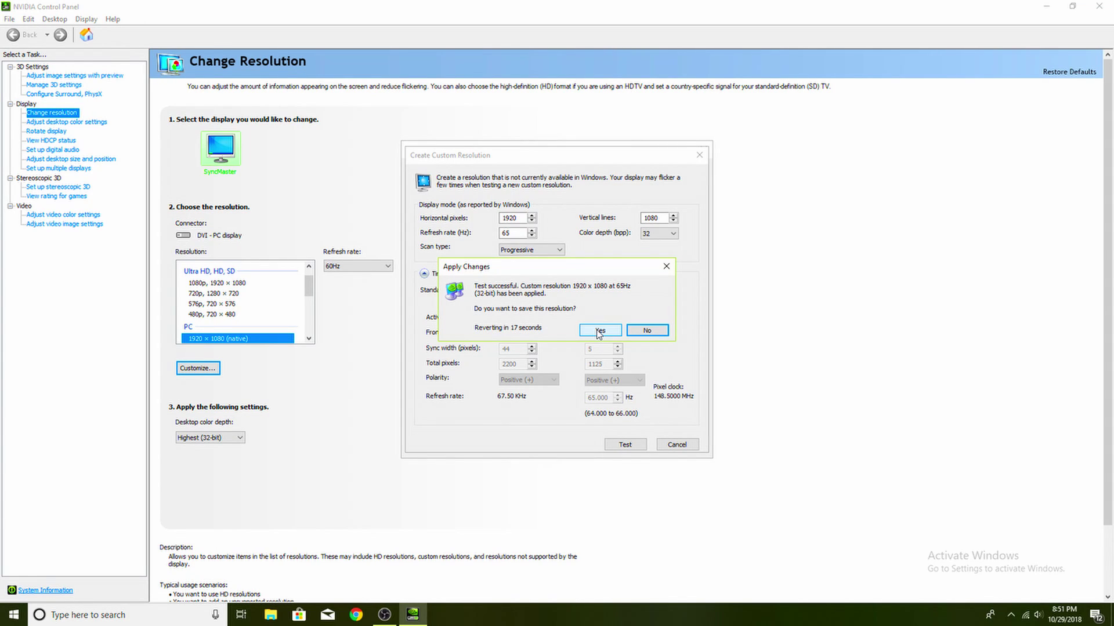
pyautogui.click(600, 331)
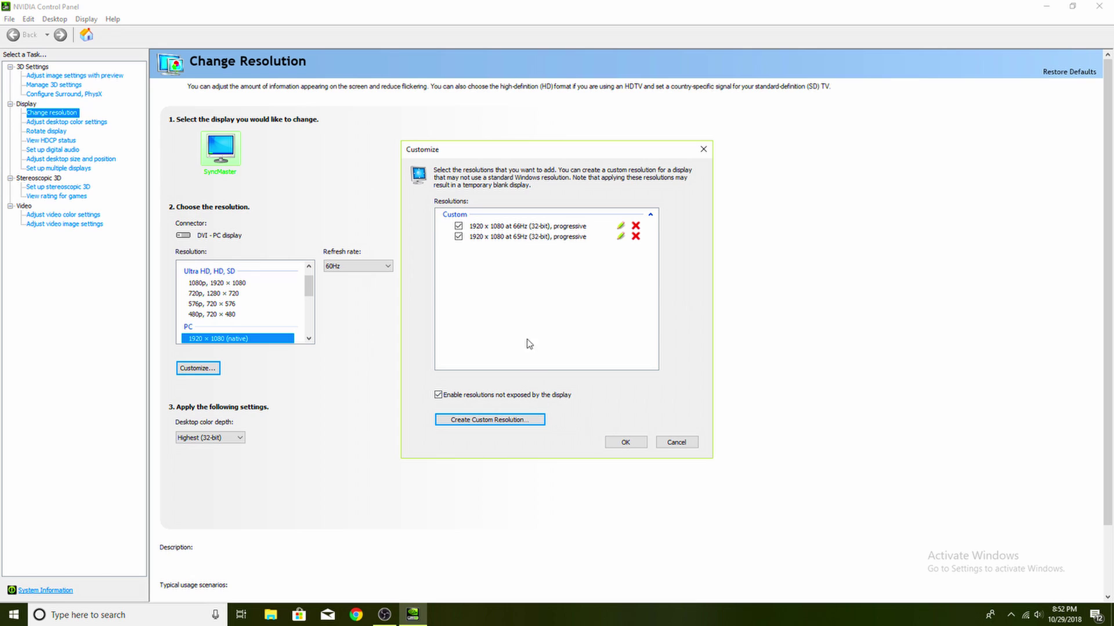
# Delete the custom 1920 × 1080 resolution at 65 Hz and leave the customization dialog
pyautogui.click(636, 236)
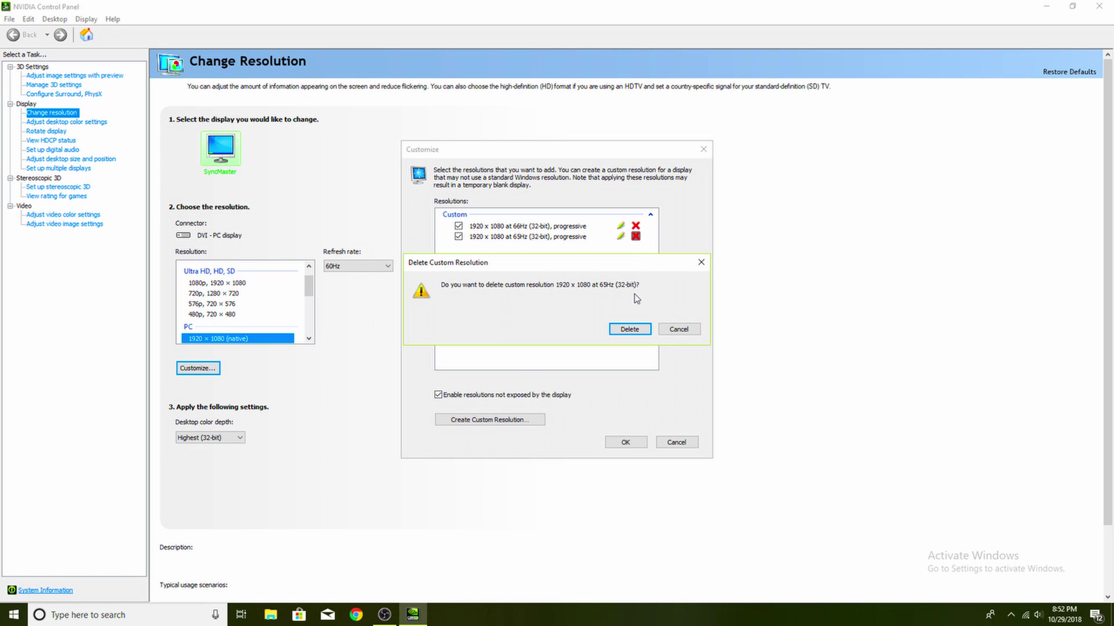
pyautogui.click(641, 328)
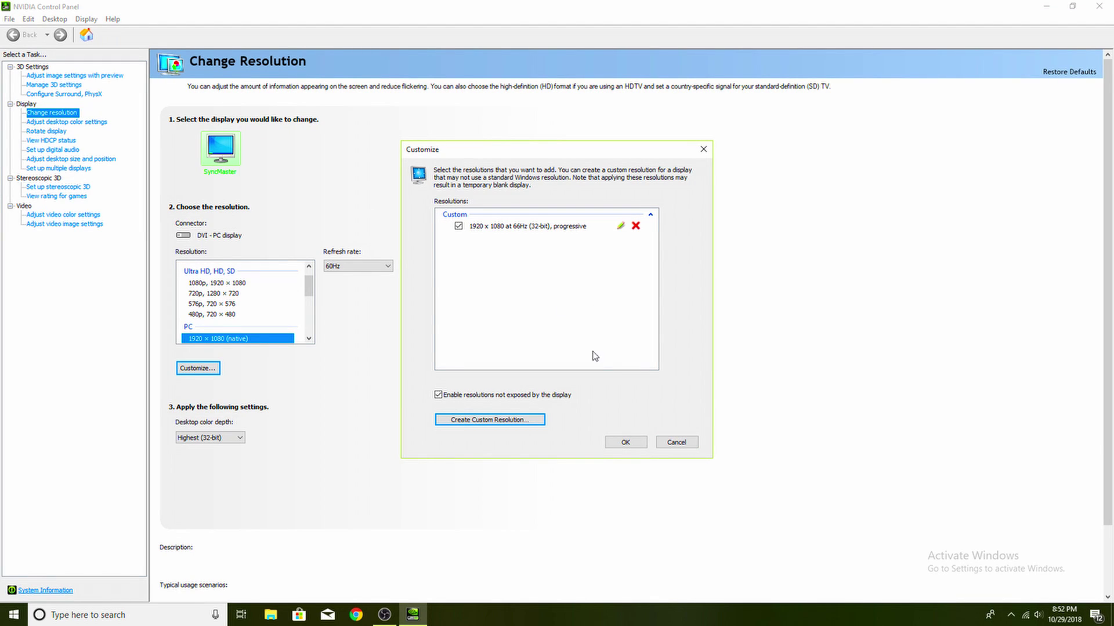
pyautogui.click(674, 442)
# Apply the custom 1920 × 1080 resolution at 66 Hz to the display
pyautogui.click(249, 279)
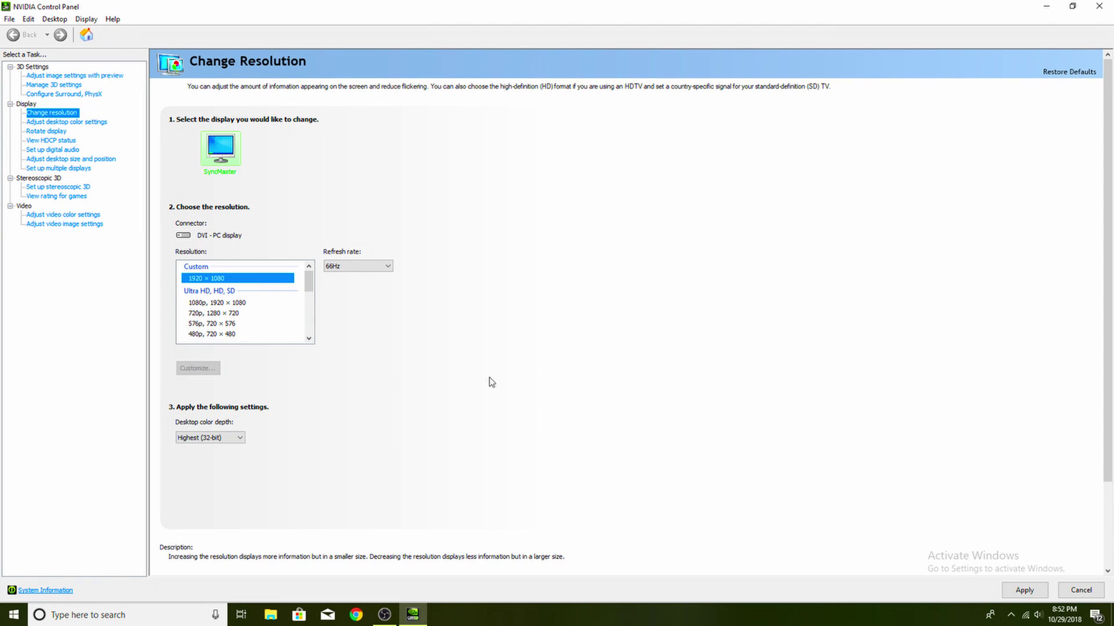
pyautogui.click(1008, 596)
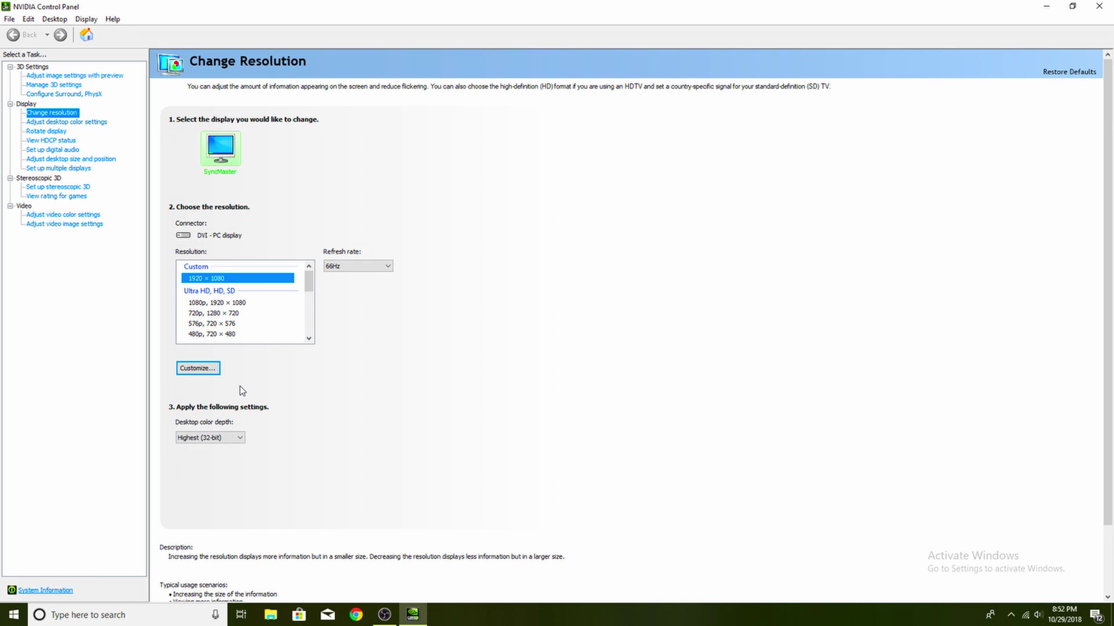
# Test a custom 1920 × 1080 resolution at 75 Hz, discard it without saving, and close the customization dialog
pyautogui.click(212, 367)
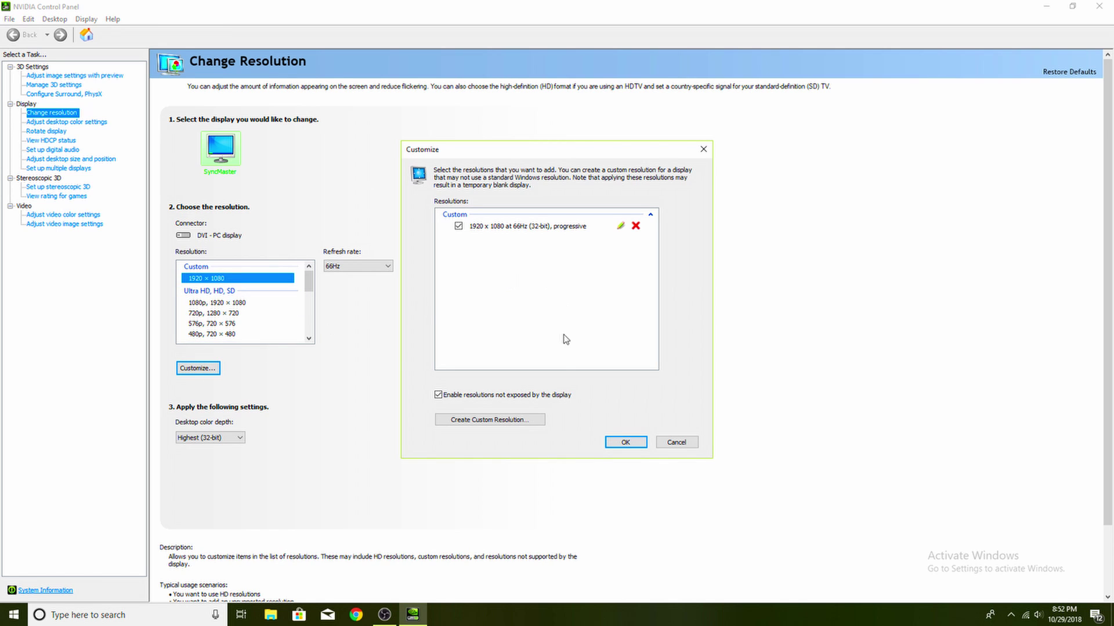
pyautogui.click(515, 420)
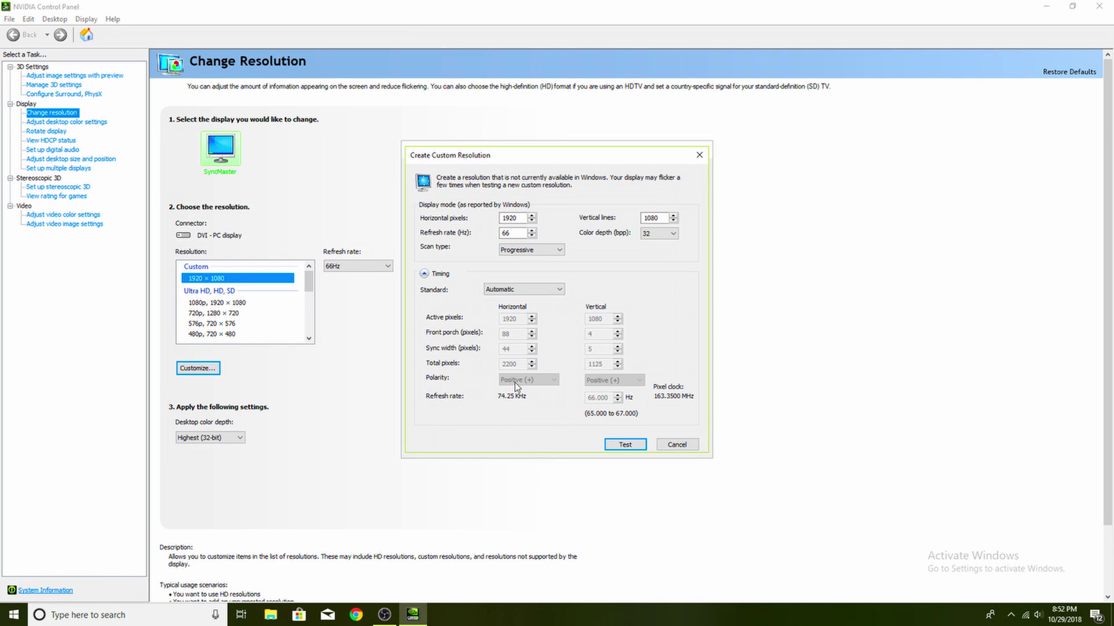
pyautogui.click(531, 230)
pyautogui.click(531, 230)
pyautogui.click(629, 446)
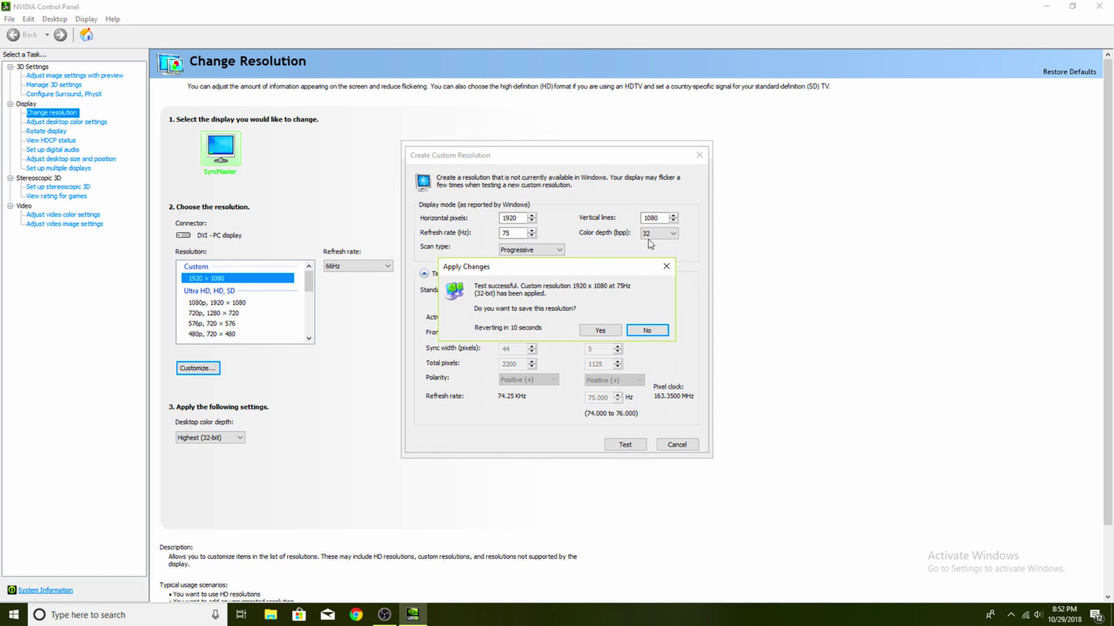
pyautogui.click(638, 330)
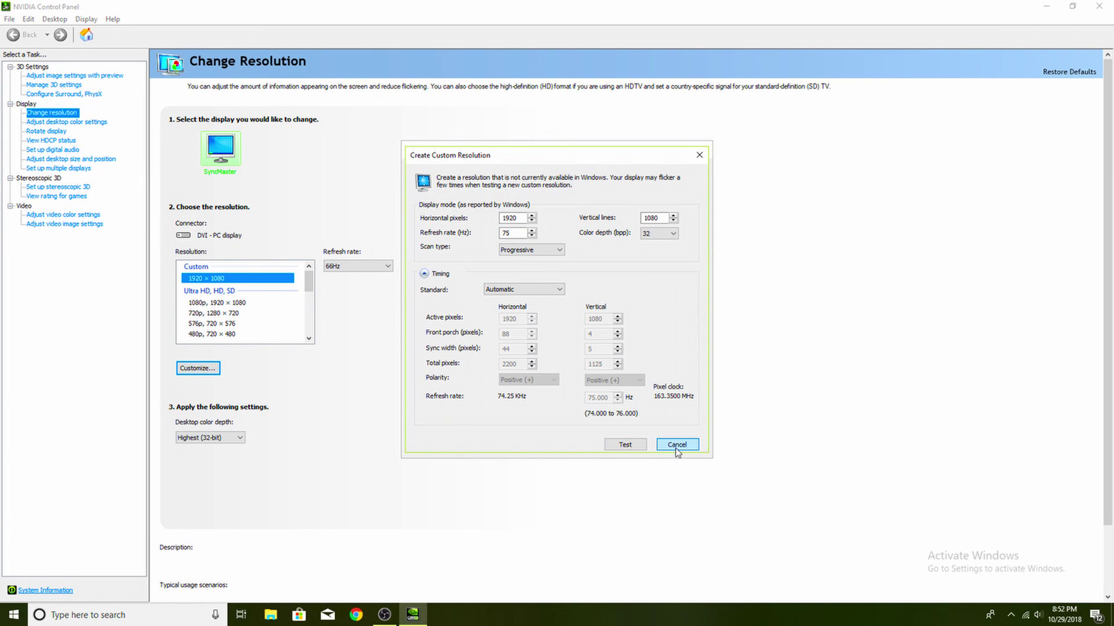
pyautogui.click(676, 446)
pyautogui.click(537, 227)
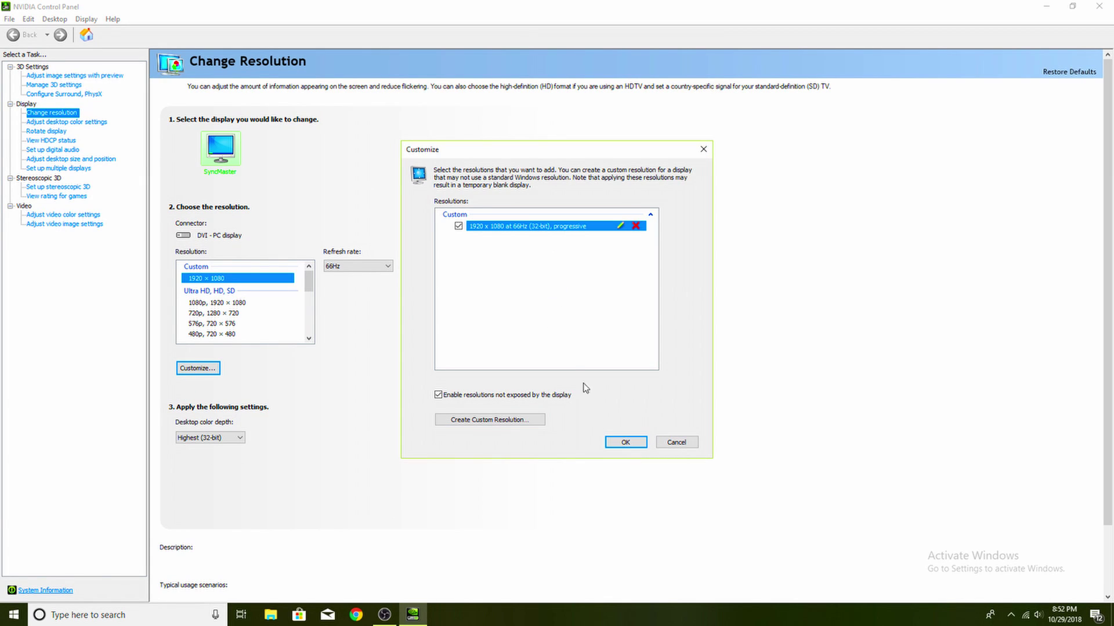
pyautogui.click(623, 442)
# Check the refresh rate options for the custom 1920 × 1080 resolution and close the control panel
pyautogui.click(363, 266)
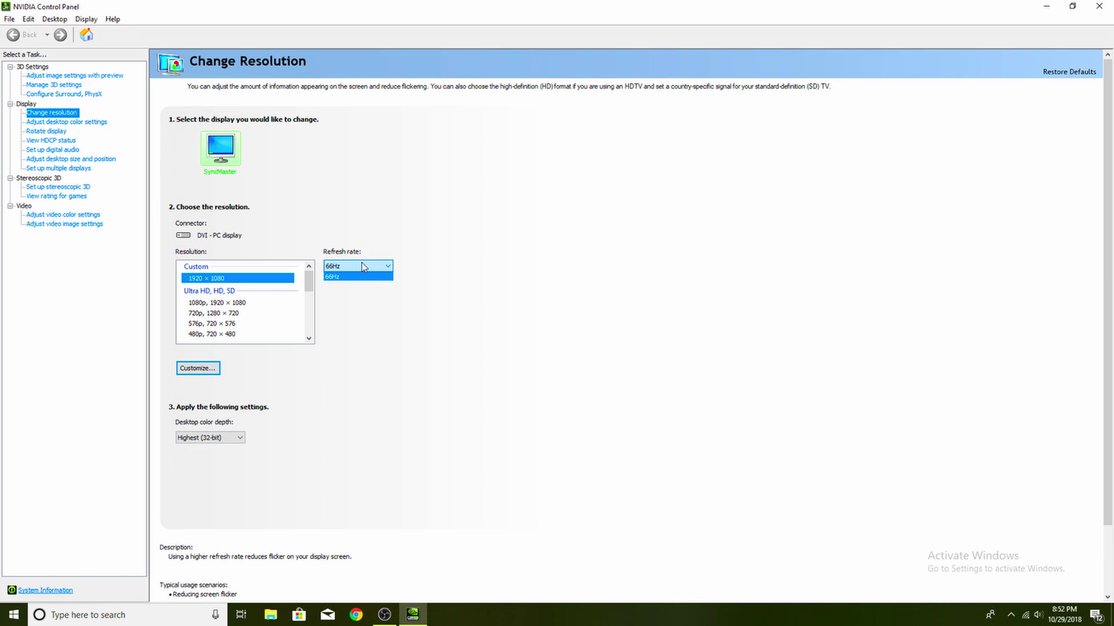
pyautogui.click(361, 265)
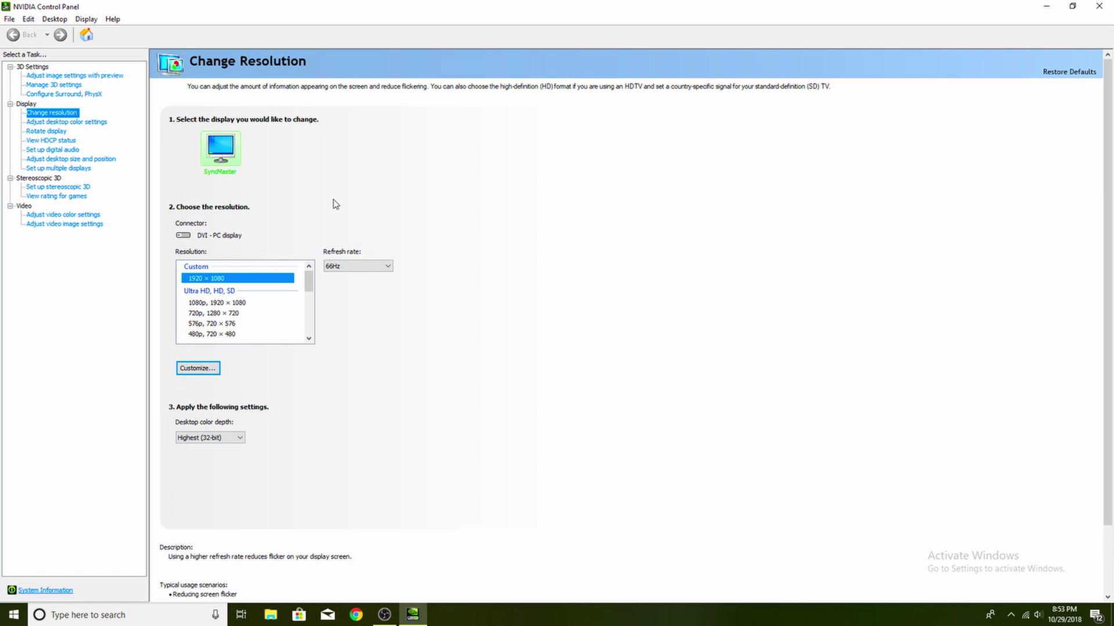
pyautogui.click(1097, 7)
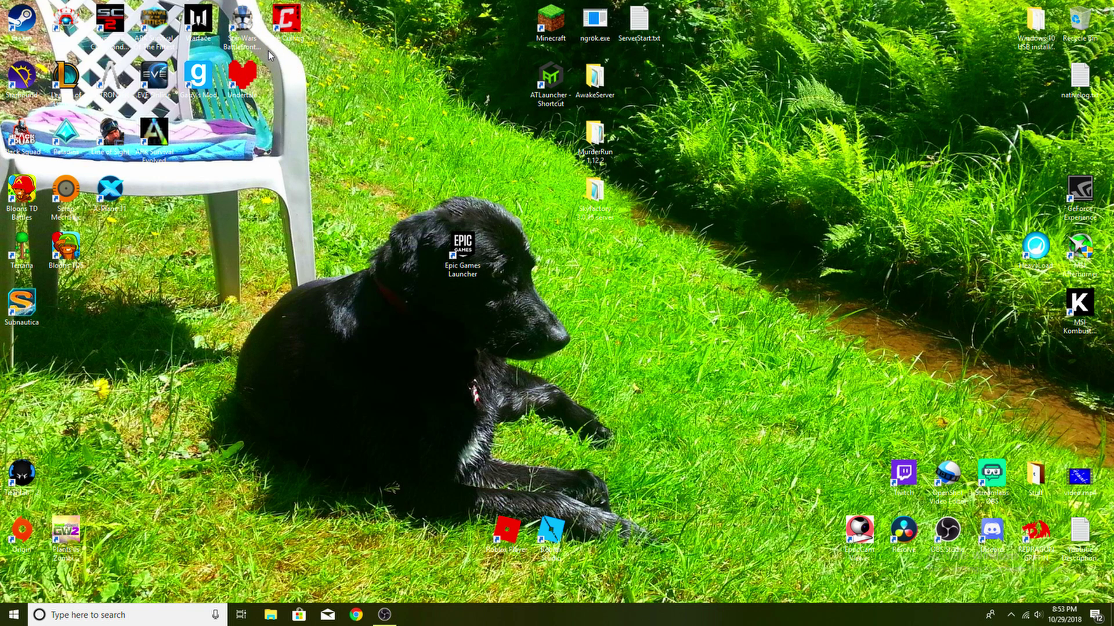
pyautogui.moveTo(268, 50); pyautogui.dragTo(526, 294)
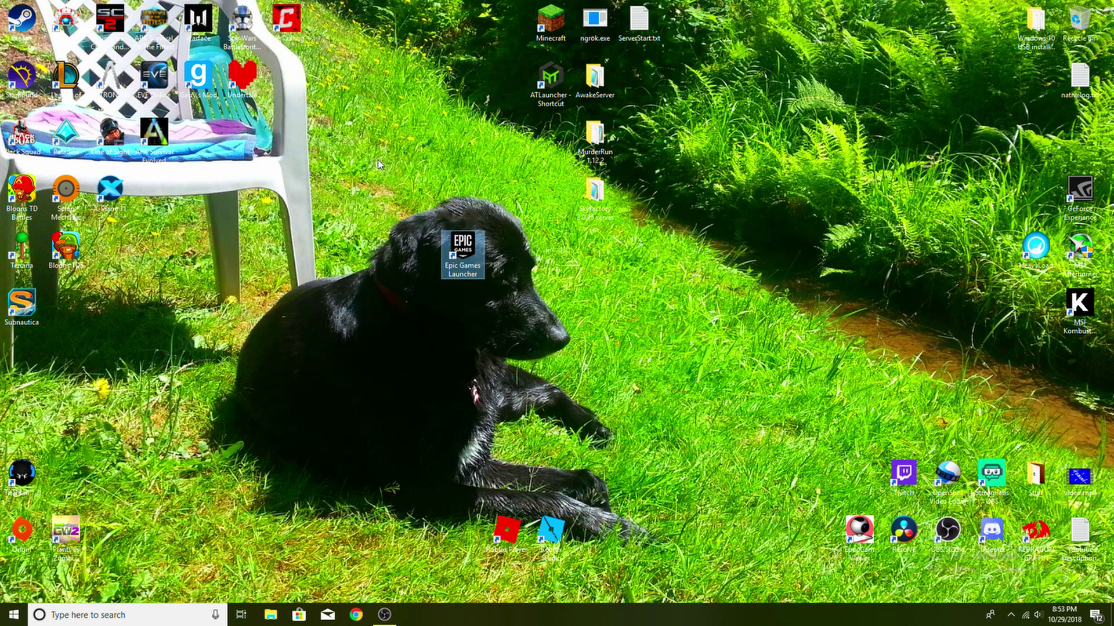
pyautogui.click(378, 160)
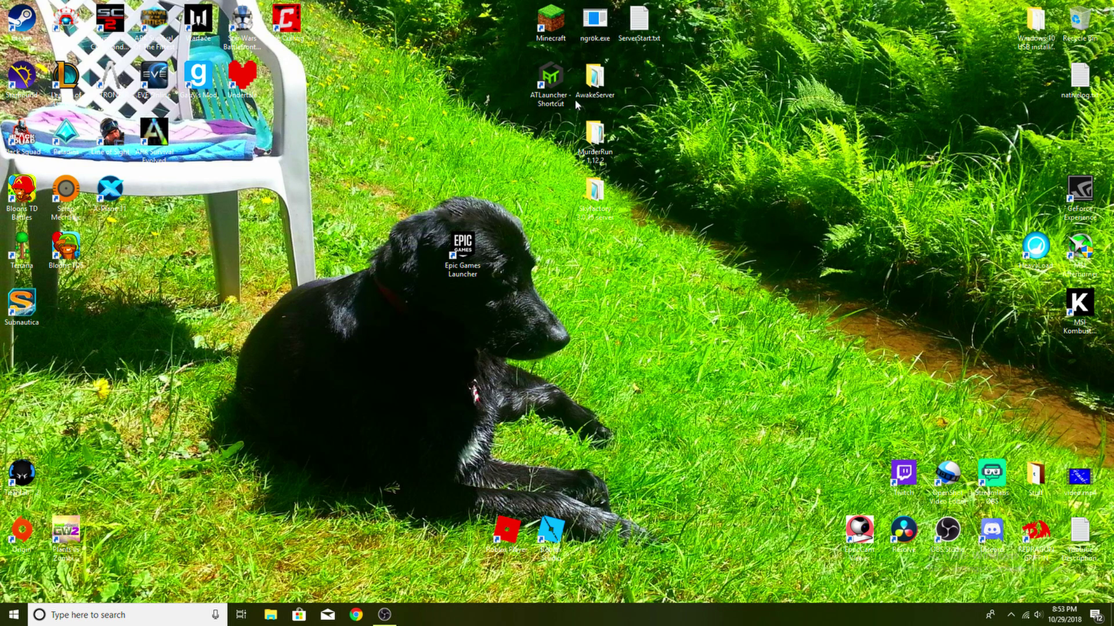
pyautogui.moveTo(573, 54); pyautogui.dragTo(529, 107)
pyautogui.click(467, 89)
pyautogui.moveTo(232, 271); pyautogui.dragTo(457, 426)
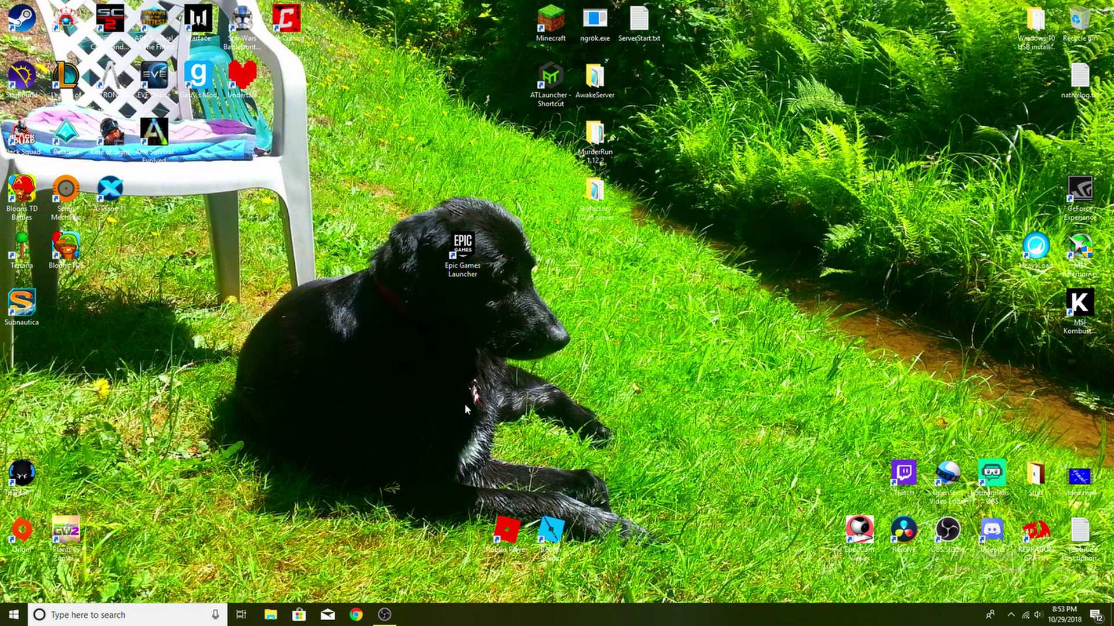